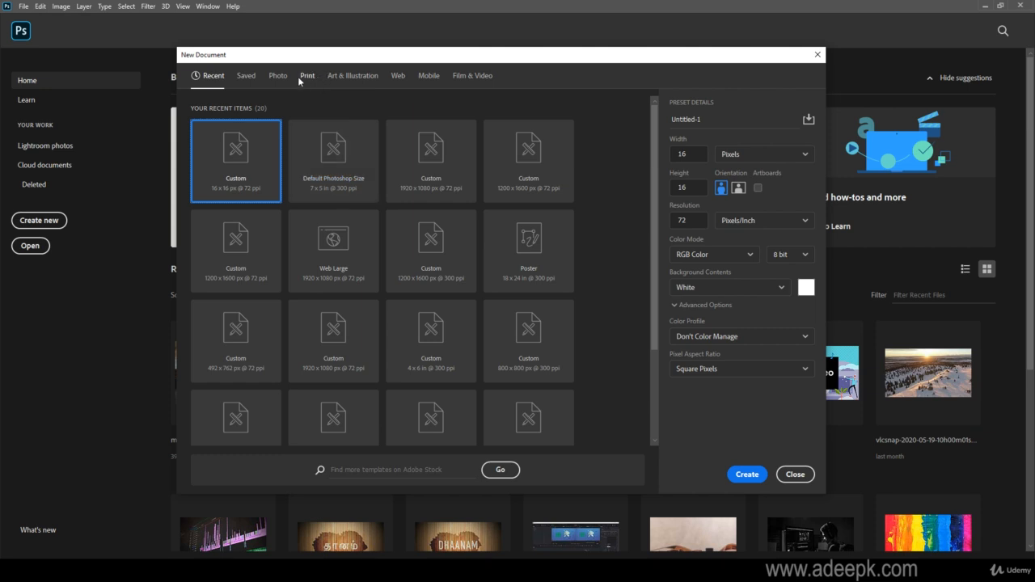
# Step: Browse the new-document presets for print, art and illustration, web, mobile, and film and video
pyautogui.click(307, 76)
pyautogui.click(353, 76)
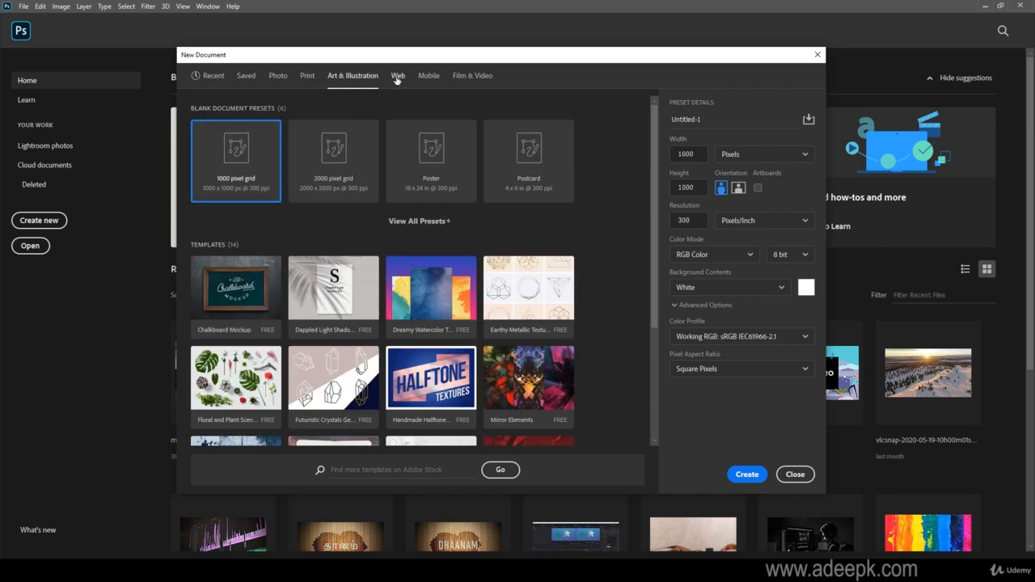
pyautogui.click(398, 76)
pyautogui.click(428, 76)
pyautogui.click(473, 76)
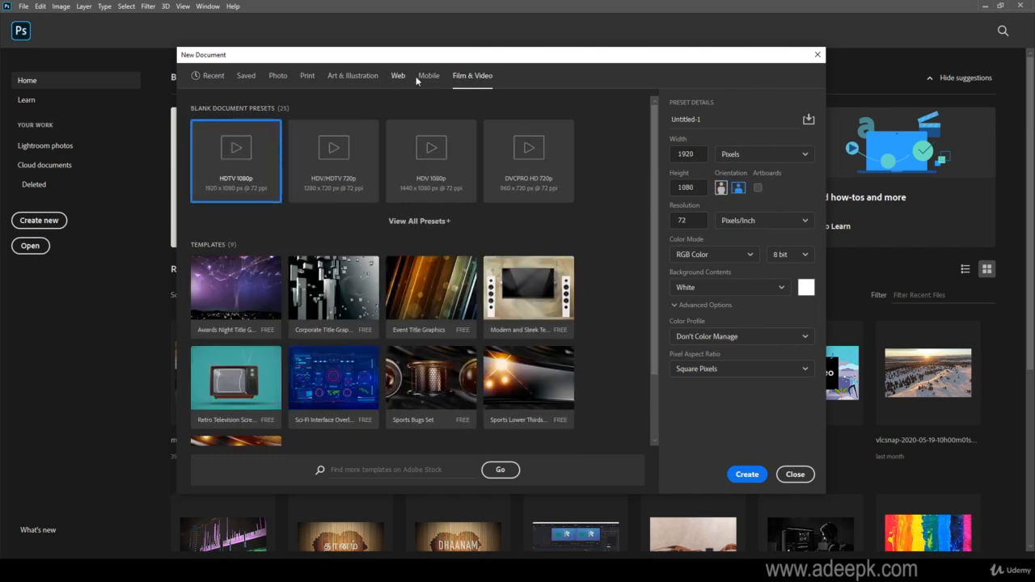
pyautogui.click(425, 76)
pyautogui.click(307, 76)
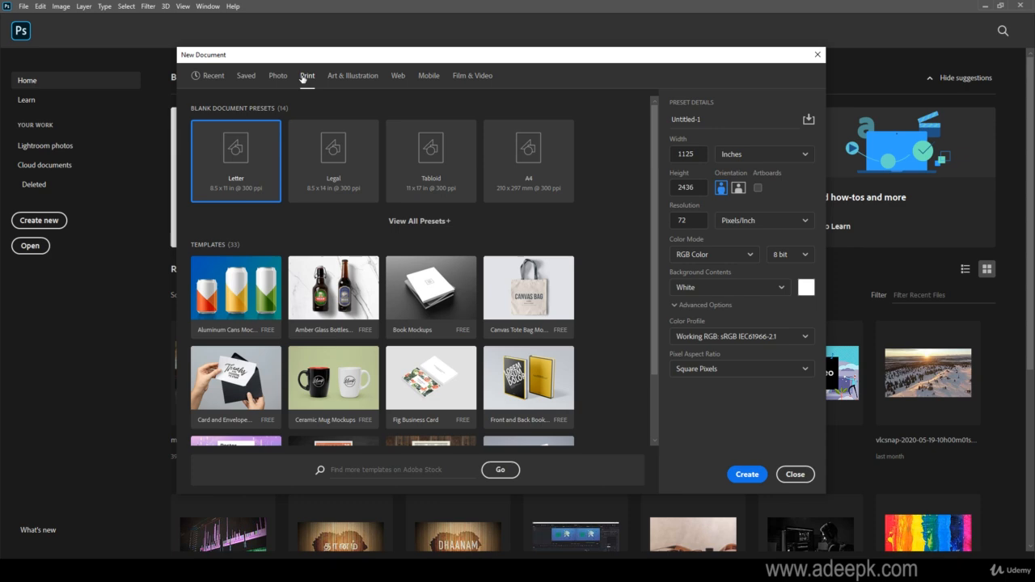
# Step: Create a new document from the Photo preset Landscape, 6 x 4
pyautogui.click(278, 76)
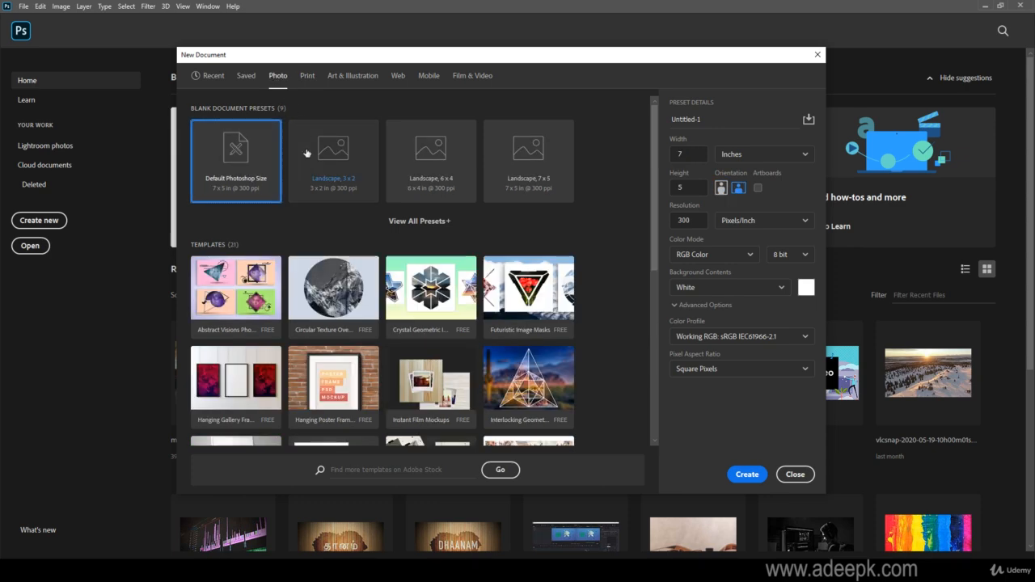
pyautogui.click(428, 169)
pyautogui.doubleClick(429, 168)
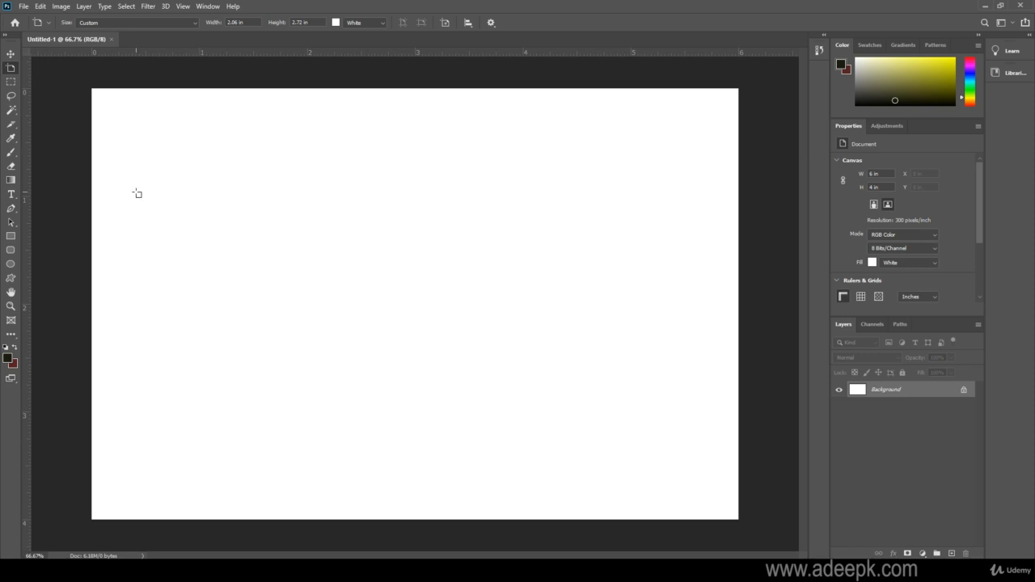
# Step: Place close-up-portrait-of-a-antelope-257558.jpg as an embedded image, shift it slightly right and up on the canvas, and commit the placement
pyautogui.click(25, 8)
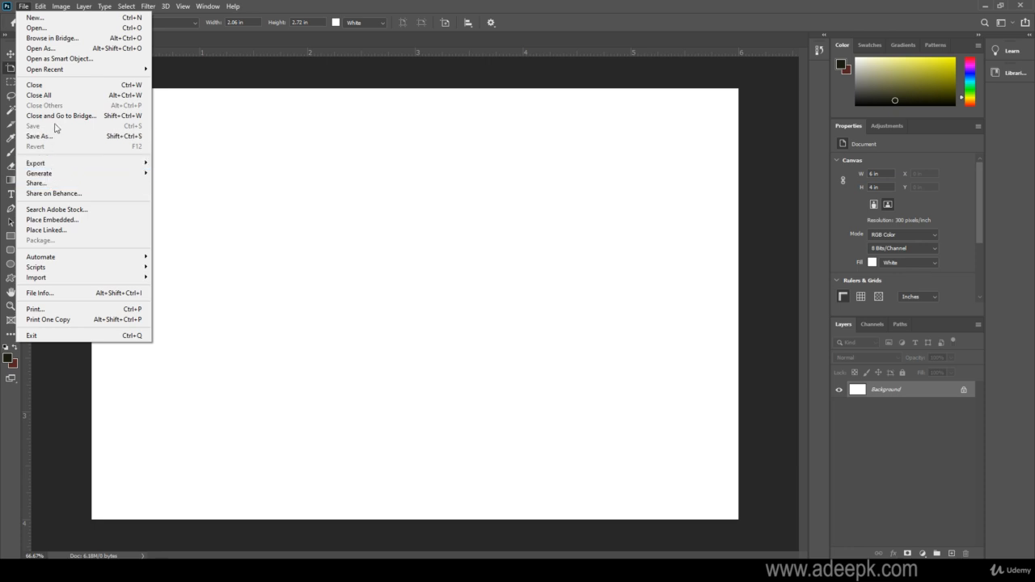
pyautogui.click(54, 222)
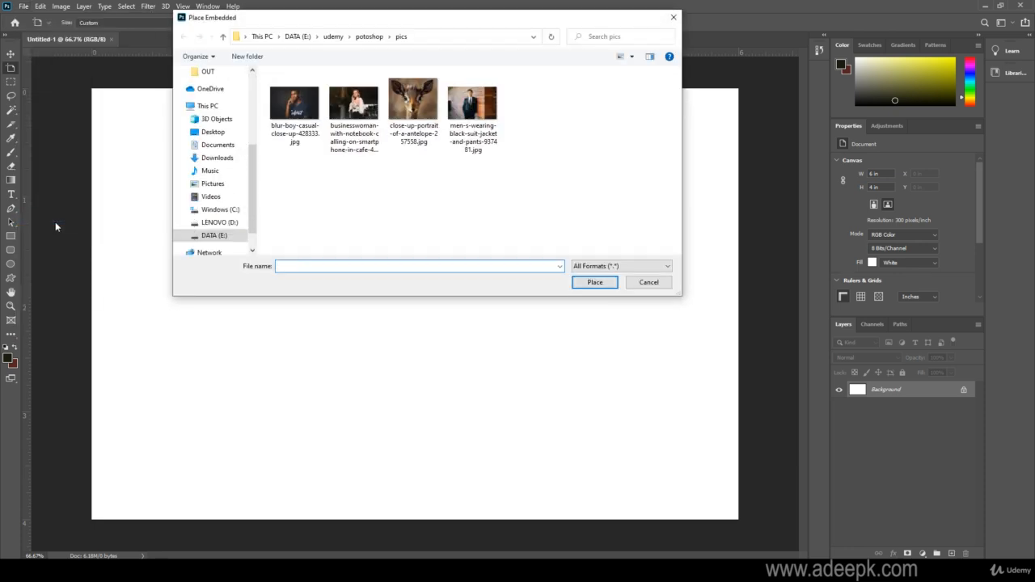
pyautogui.doubleClick(418, 113)
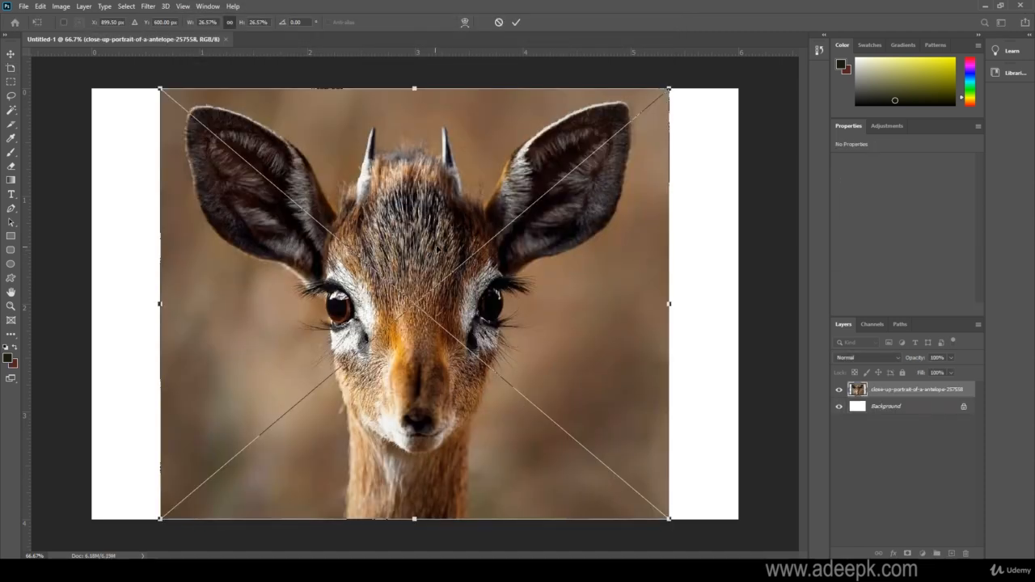
pyautogui.moveTo(436, 250)
pyautogui.mouseDown()
pyautogui.moveTo(503, 255)
pyautogui.moveTo(346, 258)
pyautogui.moveTo(404, 238)
pyautogui.moveTo(449, 247)
pyautogui.mouseUp()
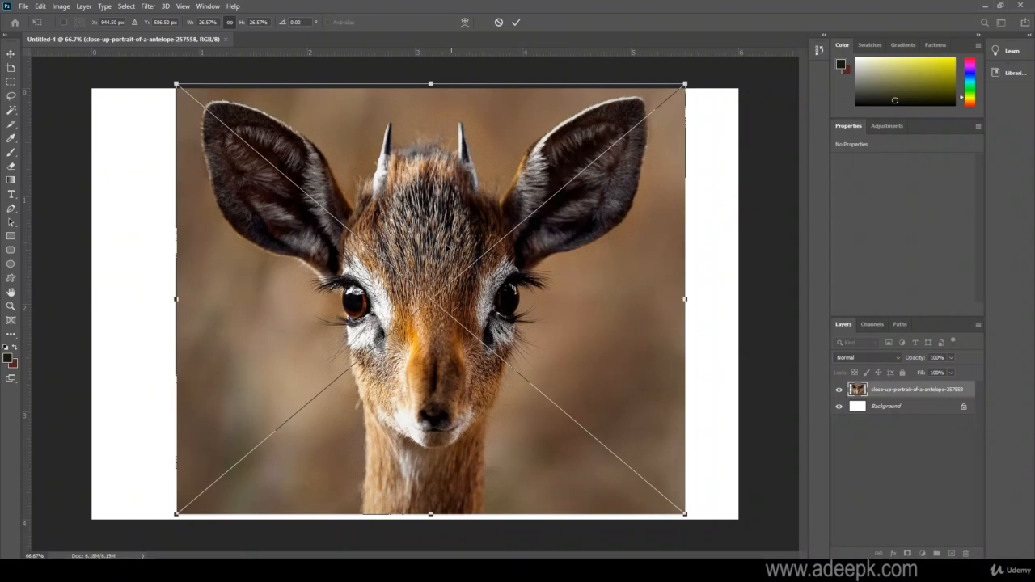
pyautogui.click(9, 57)
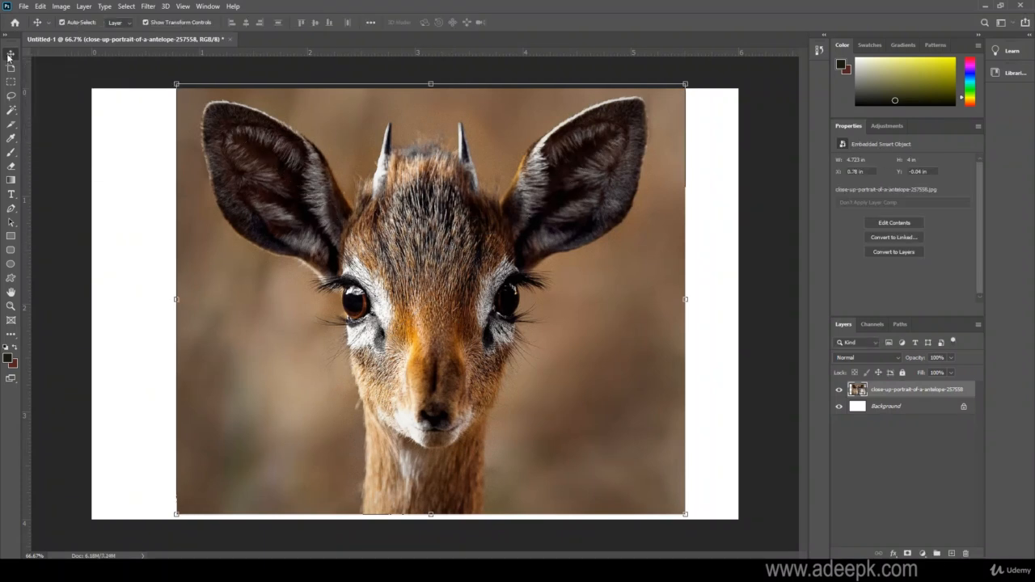
pyautogui.click(159, 215)
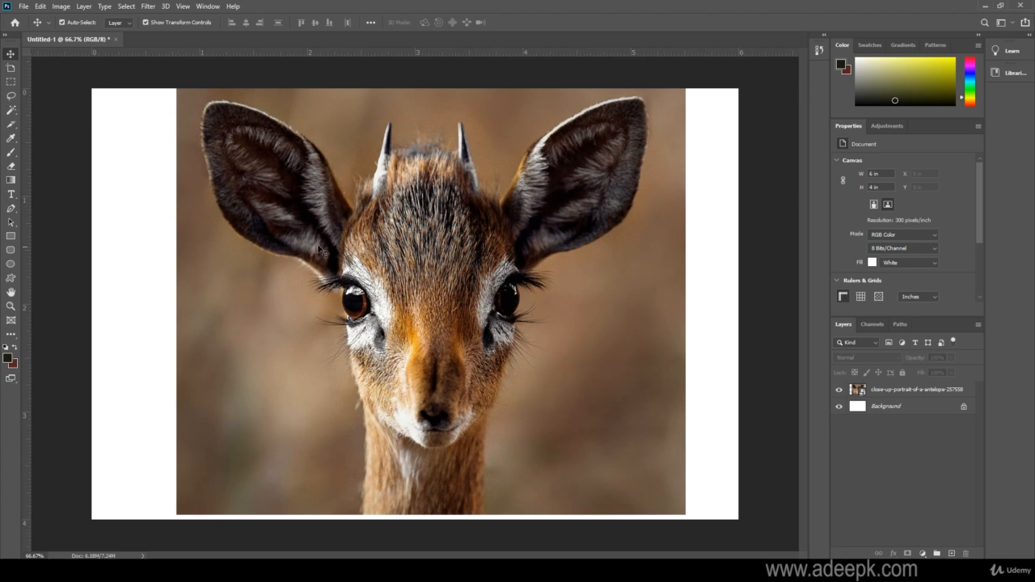
# Step: Open men-s-wearing-black-suit-jacket-and-pants-937481.jpg from the pics folder as a separate document
pyautogui.click(22, 7)
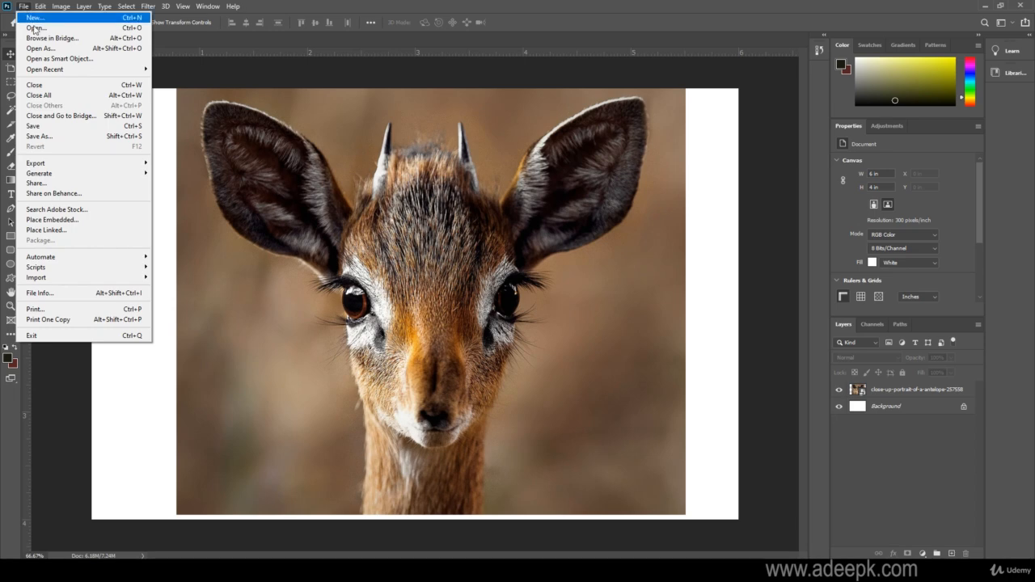
pyautogui.click(36, 29)
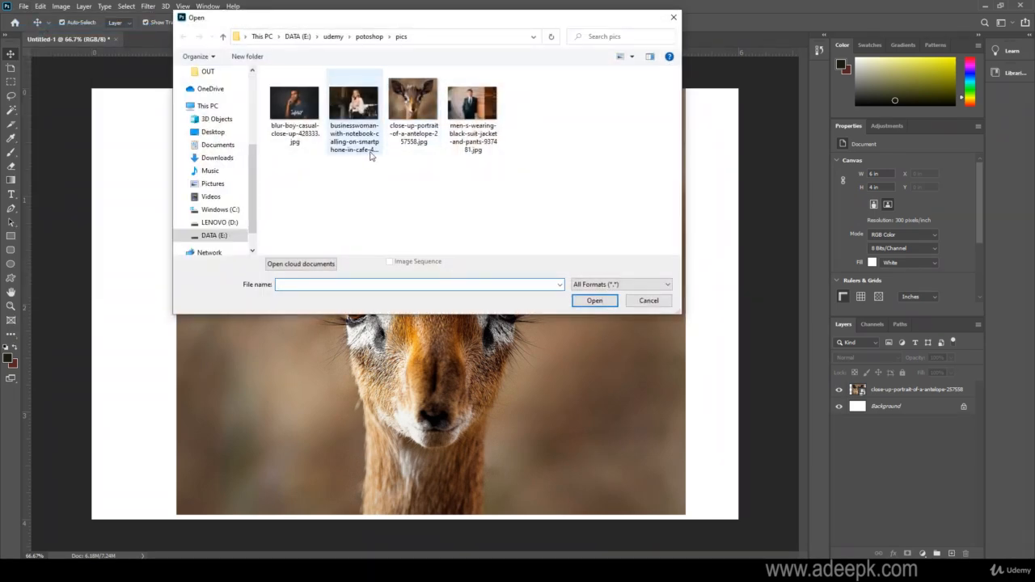
pyautogui.moveTo(451, 25); pyautogui.dragTo(541, 31)
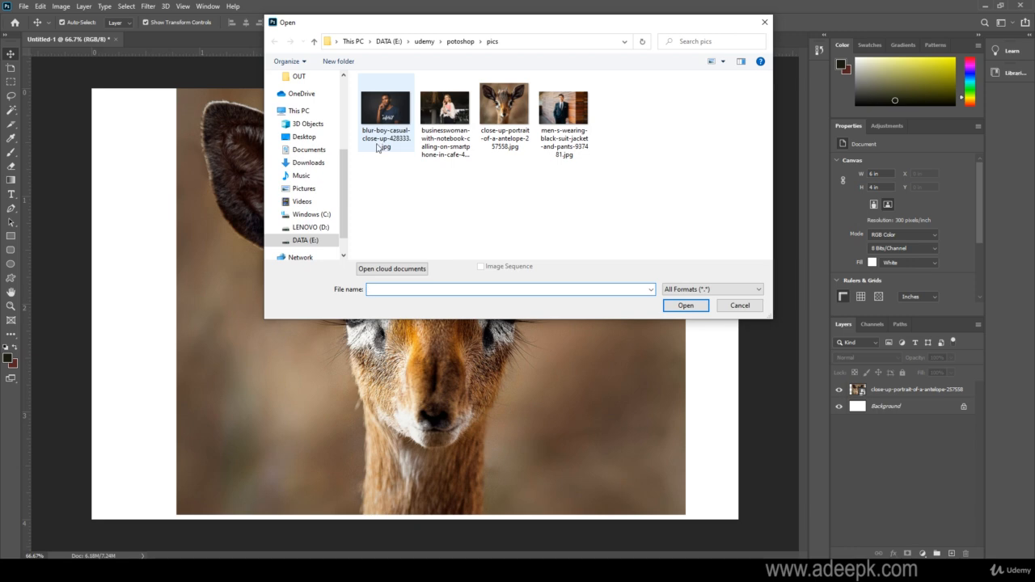
pyautogui.doubleClick(556, 130)
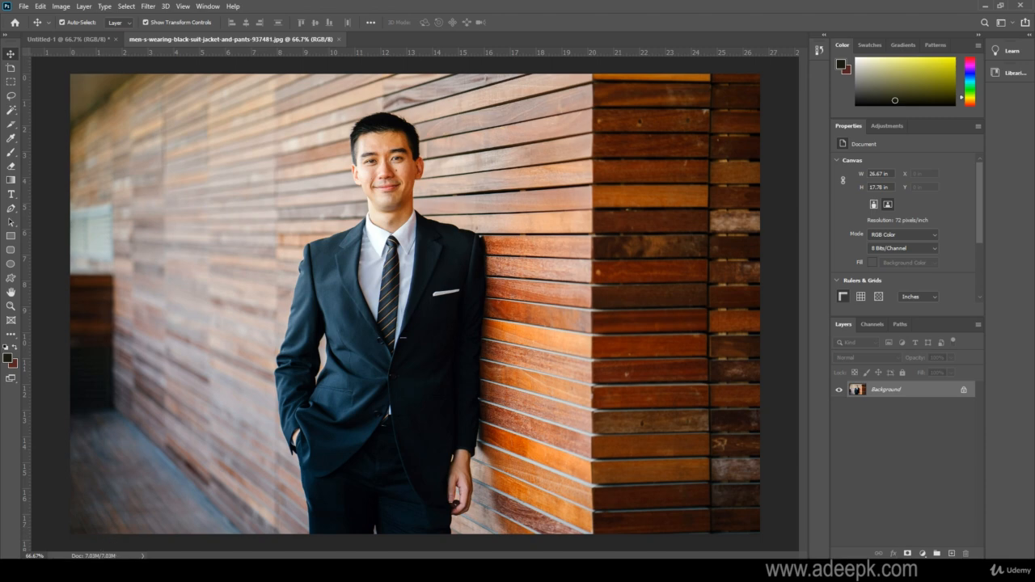
# Step: Switch to File Explorer and bring blur-boy-casual-close-up-428333.jpg from the pics folder into Photoshop as its own document
pyautogui.click(90, 522)
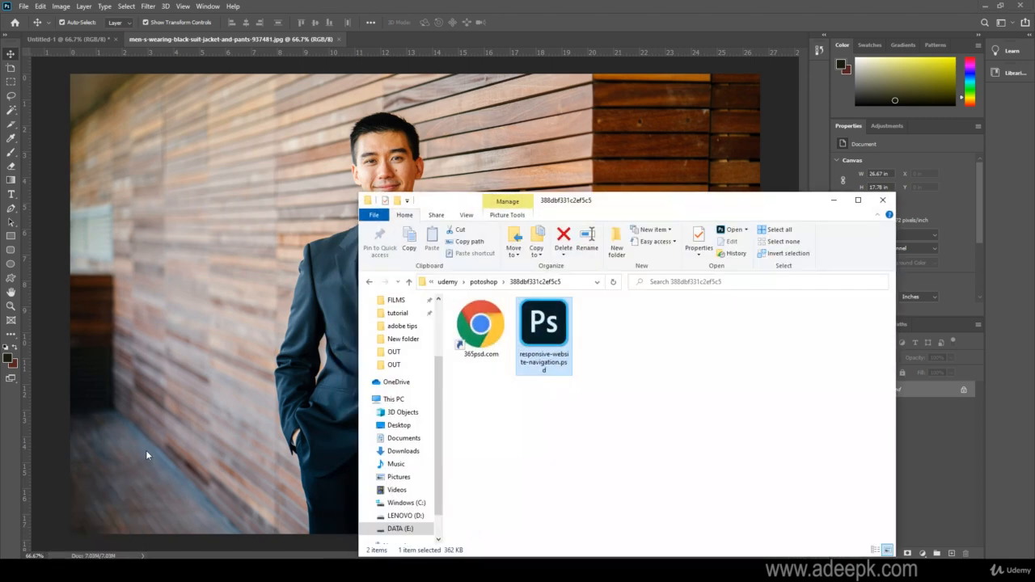
pyautogui.click(478, 285)
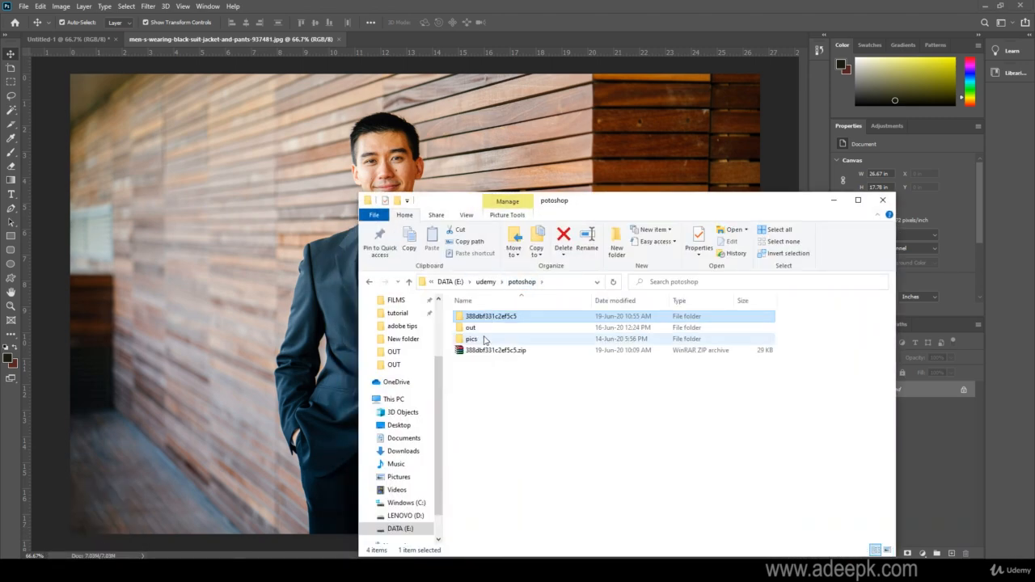
pyautogui.doubleClick(477, 340)
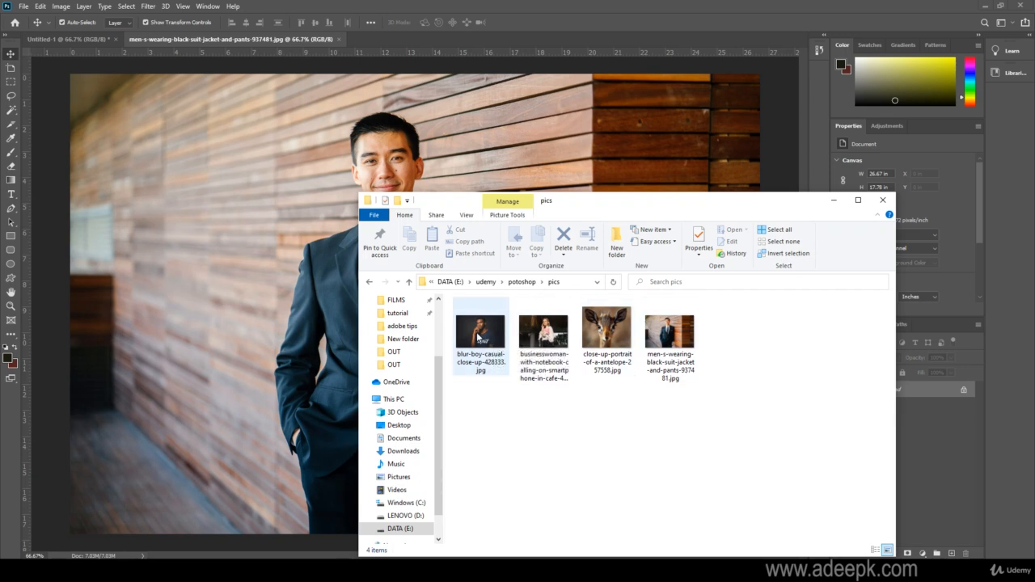
pyautogui.moveTo(477, 338); pyautogui.dragTo(448, 102)
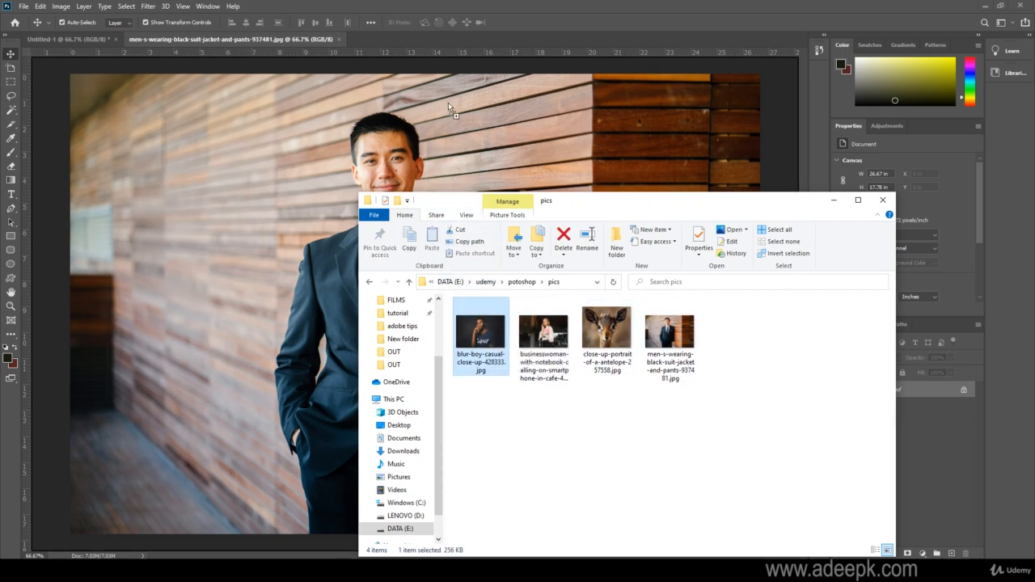
pyautogui.moveTo(440, 52); pyautogui.dragTo(440, 39)
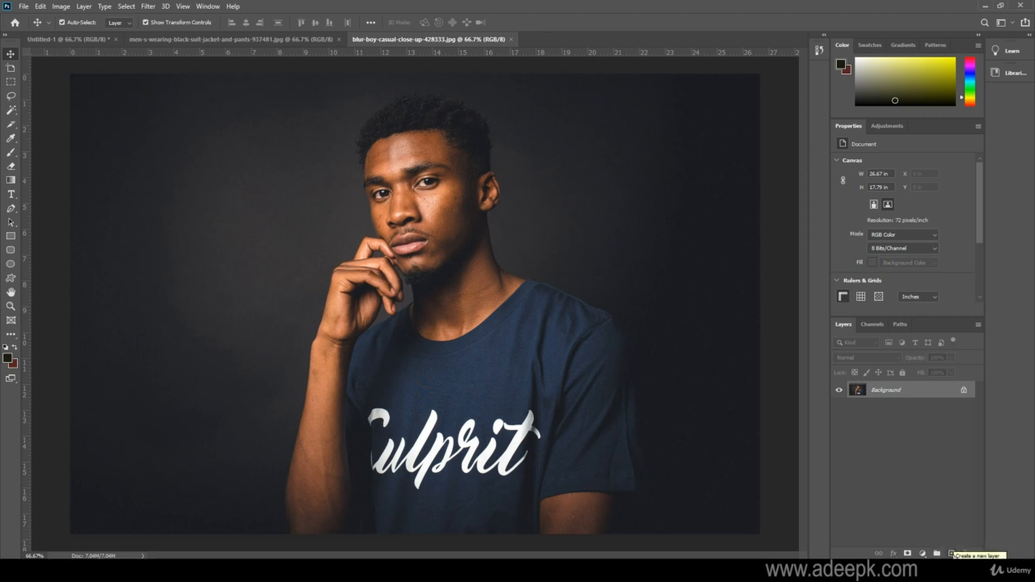
# Step: Add a new layer and paint a dark freehand brush squiggle on it from the man's cheek down to the shirt lettering
pyautogui.click(952, 554)
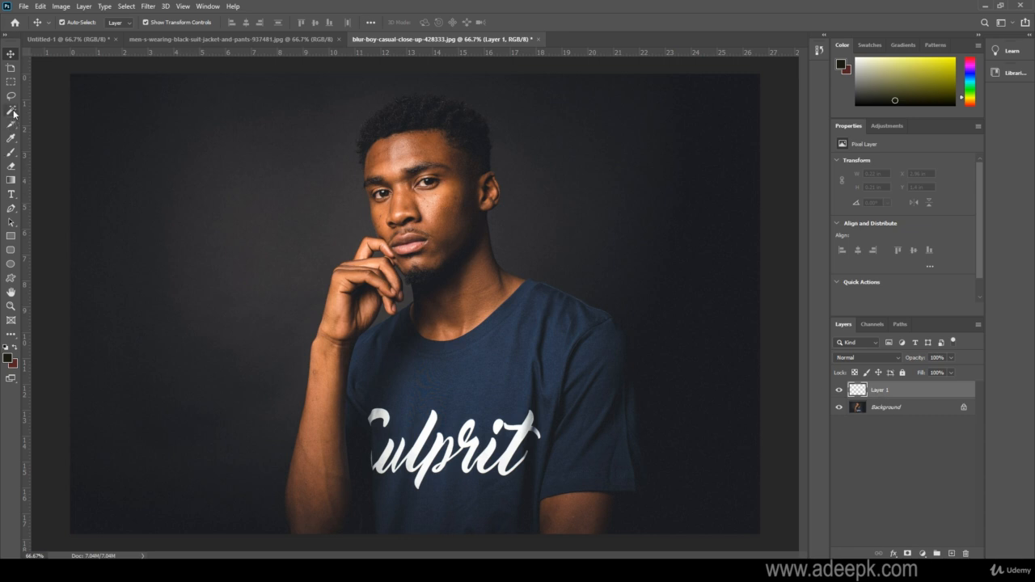
pyautogui.click(12, 153)
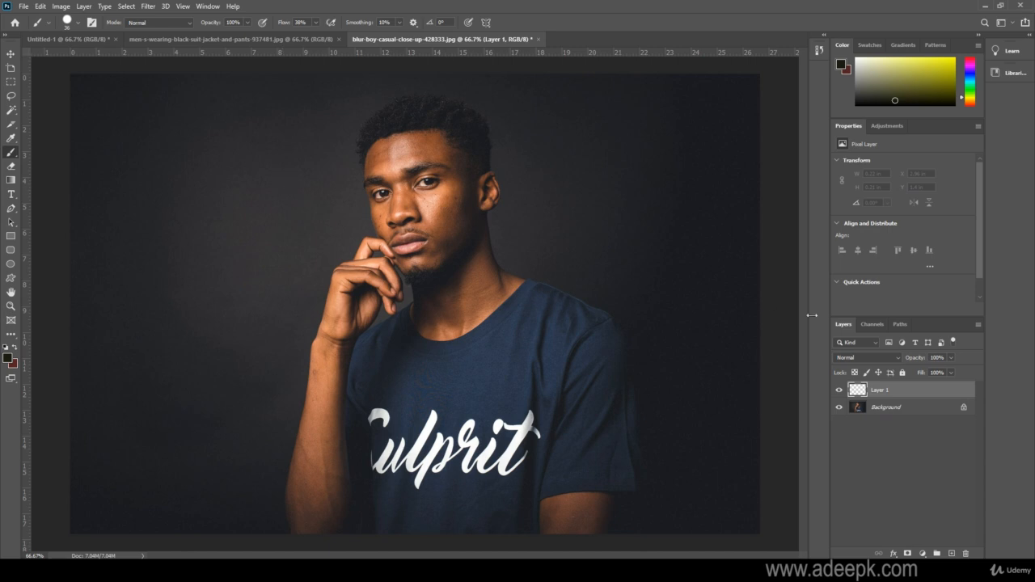
pyautogui.moveTo(441, 213)
pyautogui.mouseDown()
pyautogui.moveTo(448, 247)
pyautogui.moveTo(488, 261)
pyautogui.moveTo(399, 292)
pyautogui.moveTo(484, 308)
pyautogui.moveTo(416, 330)
pyautogui.moveTo(404, 369)
pyautogui.moveTo(507, 378)
pyautogui.moveTo(396, 406)
pyautogui.moveTo(382, 429)
pyautogui.moveTo(482, 440)
pyautogui.moveTo(503, 302)
pyautogui.moveTo(461, 276)
pyautogui.mouseUp()
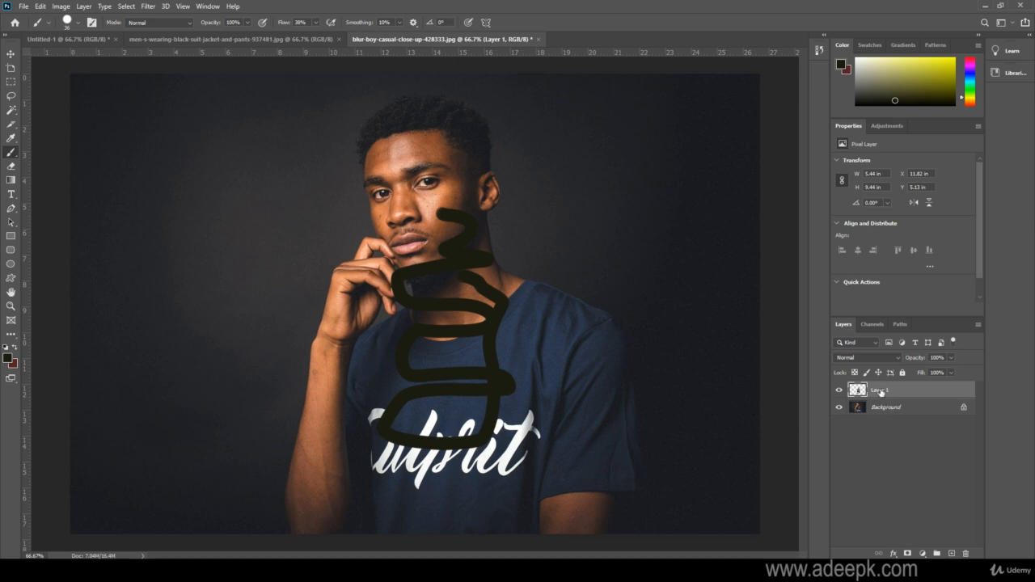
# Step: Toggle the visibility of the painted layer off and on to compare the photo with and without the brush strokes
pyautogui.click(839, 391)
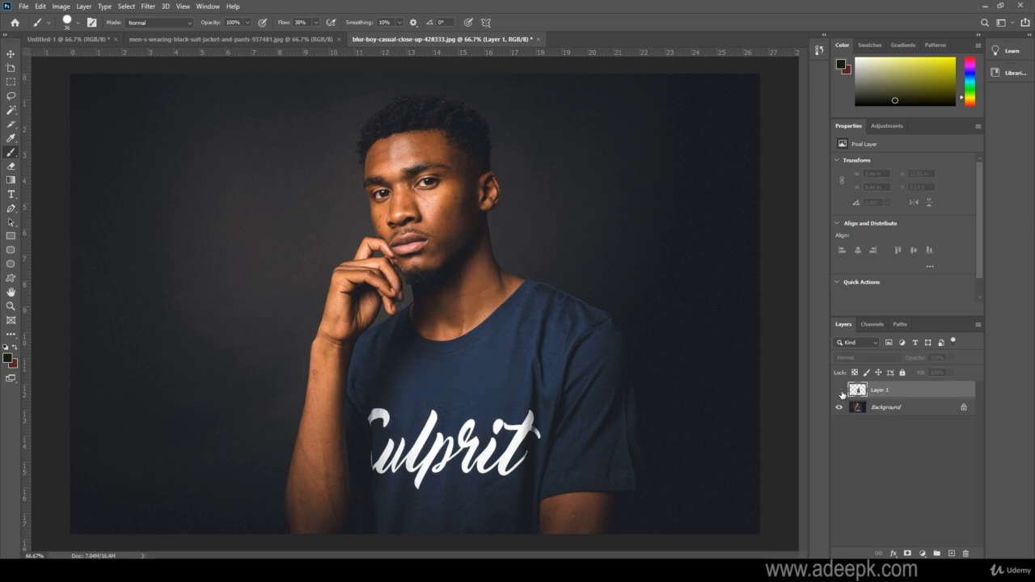
pyautogui.click(839, 391)
pyautogui.click(838, 392)
pyautogui.click(839, 391)
pyautogui.click(839, 390)
pyautogui.click(838, 390)
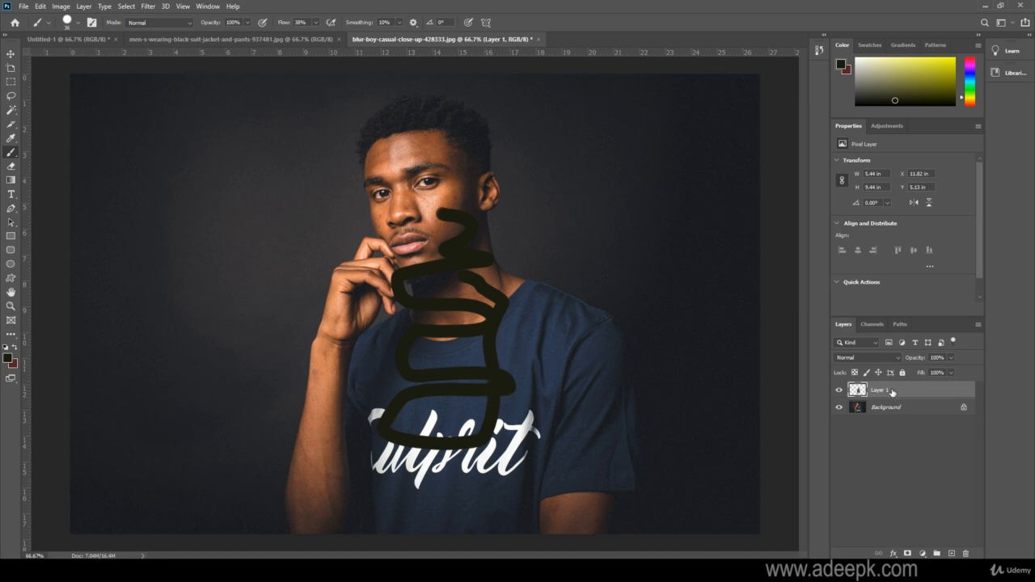
# Step: Try Layer 1 at 43% opacity and preview other blend modes, keeping it at 100% opacity and Normal
pyautogui.click(950, 359)
pyautogui.moveTo(917, 369); pyautogui.dragTo(934, 373)
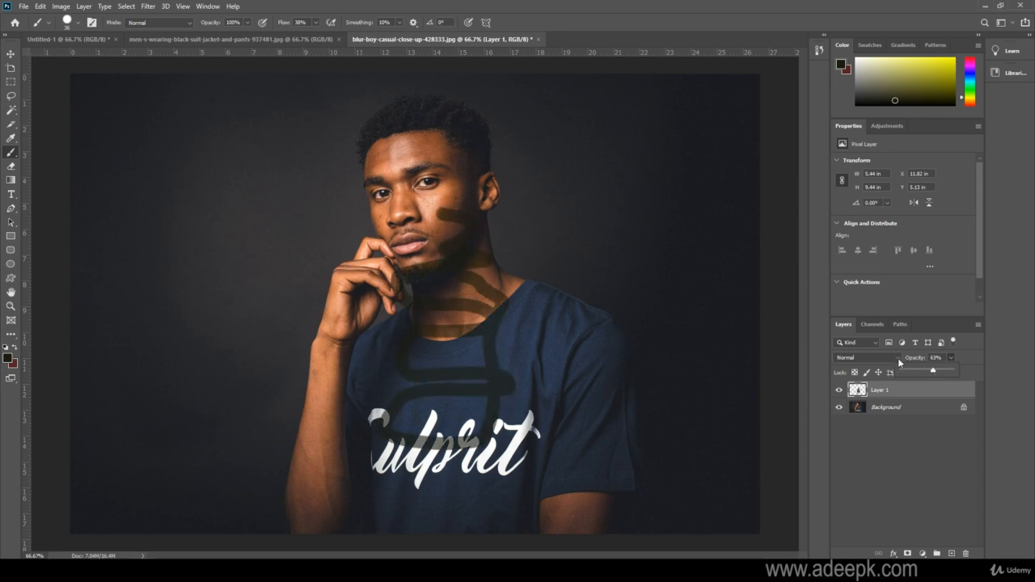
pyautogui.moveTo(934, 372); pyautogui.dragTo(959, 373)
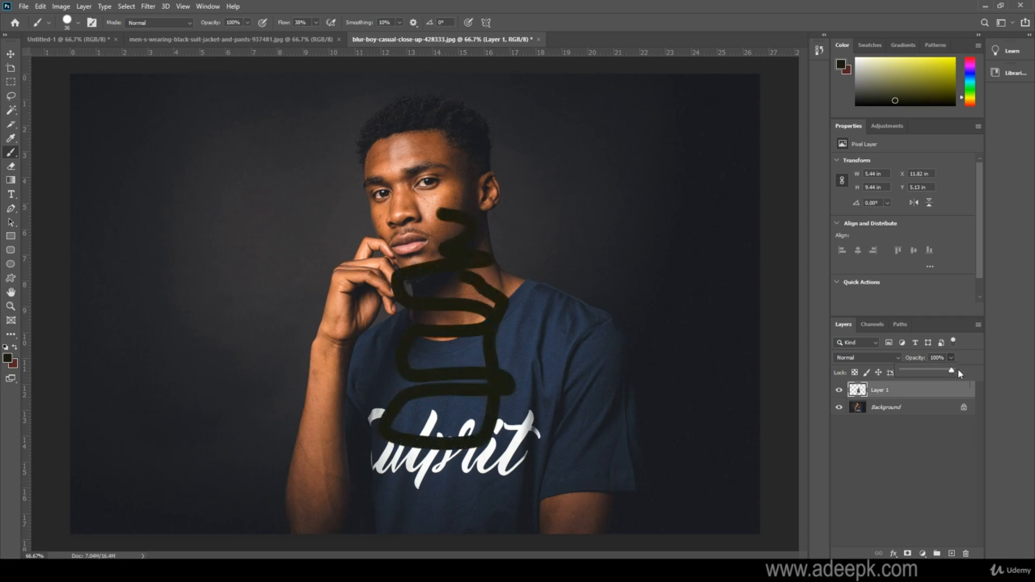
pyautogui.click(901, 358)
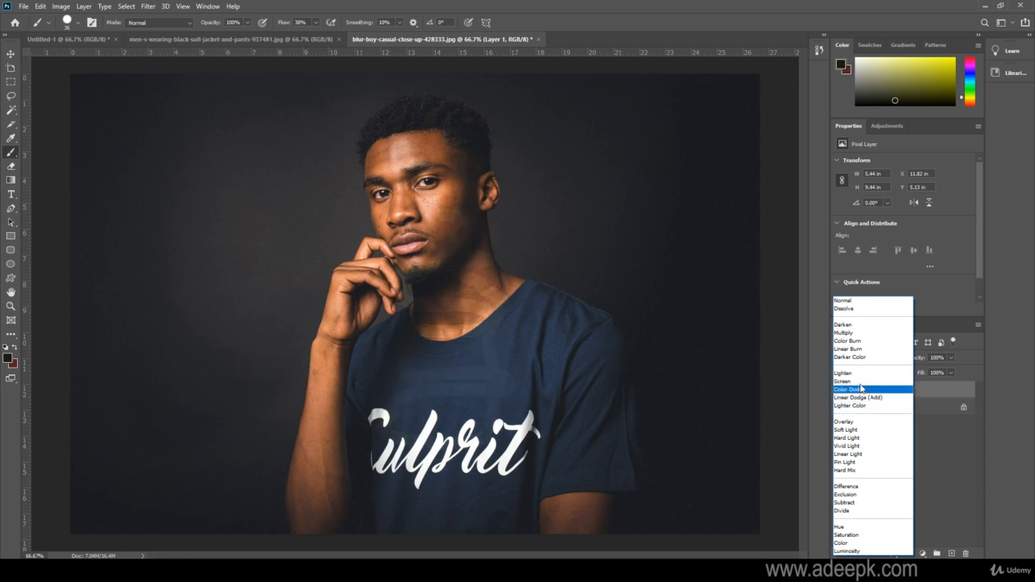
pyautogui.click(936, 435)
# Step: Duplicate Layer 1 with the default copy name
pyautogui.rightClick(884, 391)
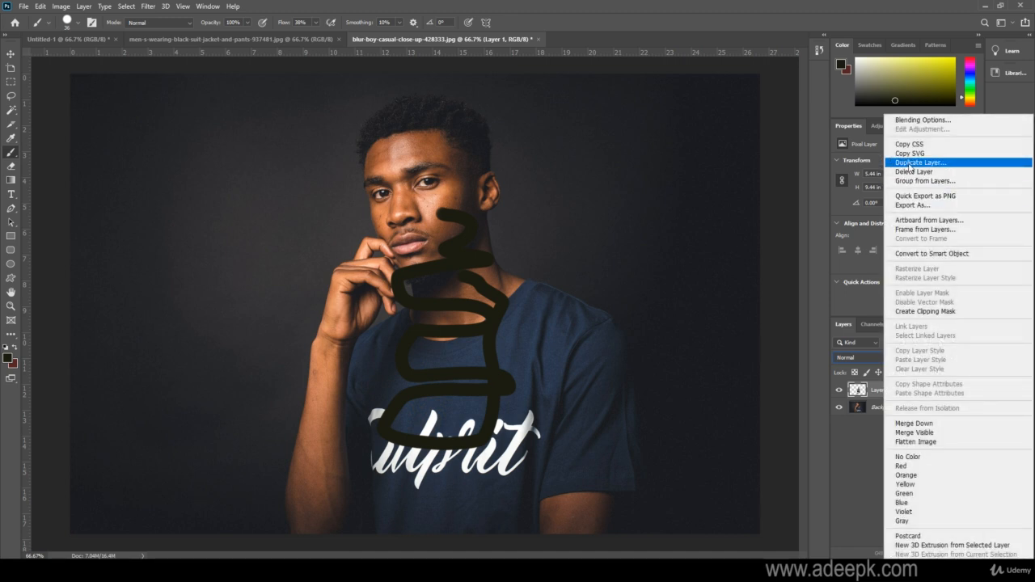
pyautogui.click(909, 166)
pyautogui.click(608, 175)
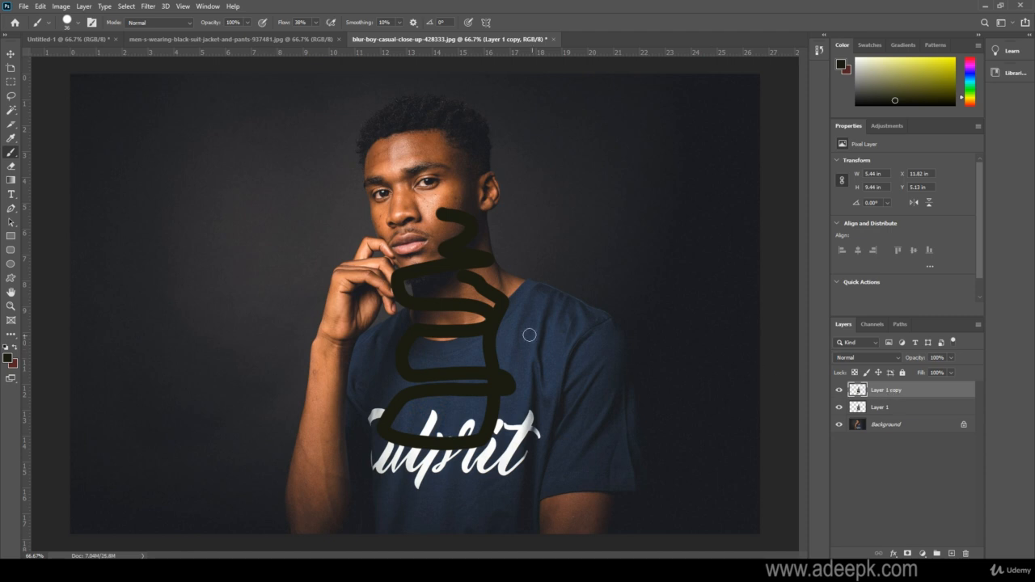
# Step: Group Layer 1 and its copy together
pyautogui.keyDown('shift'); pyautogui.click(898, 409); pyautogui.keyUp('shift')
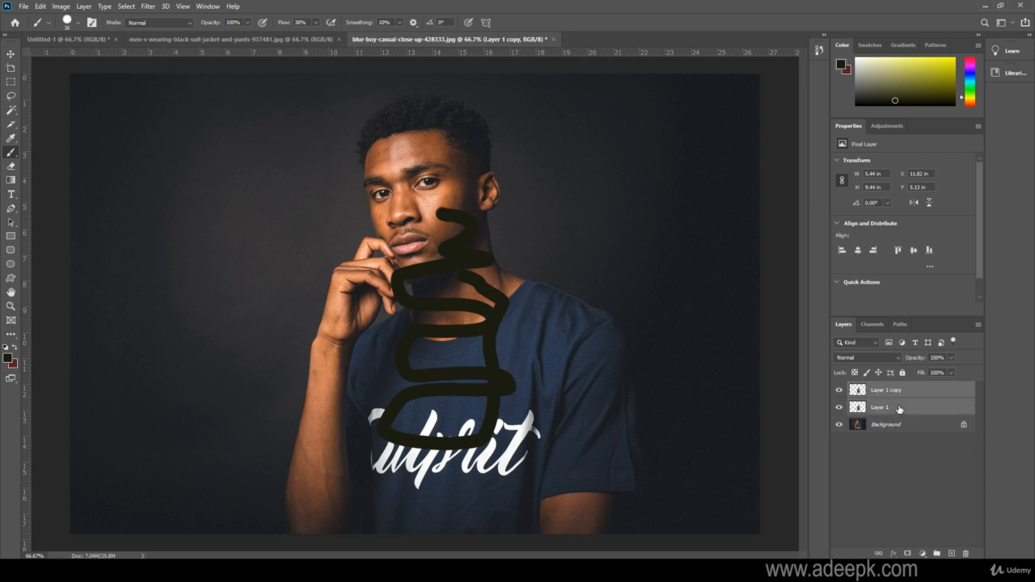
pyautogui.keyDown('shift'); pyautogui.click(899, 408); pyautogui.keyUp('shift')
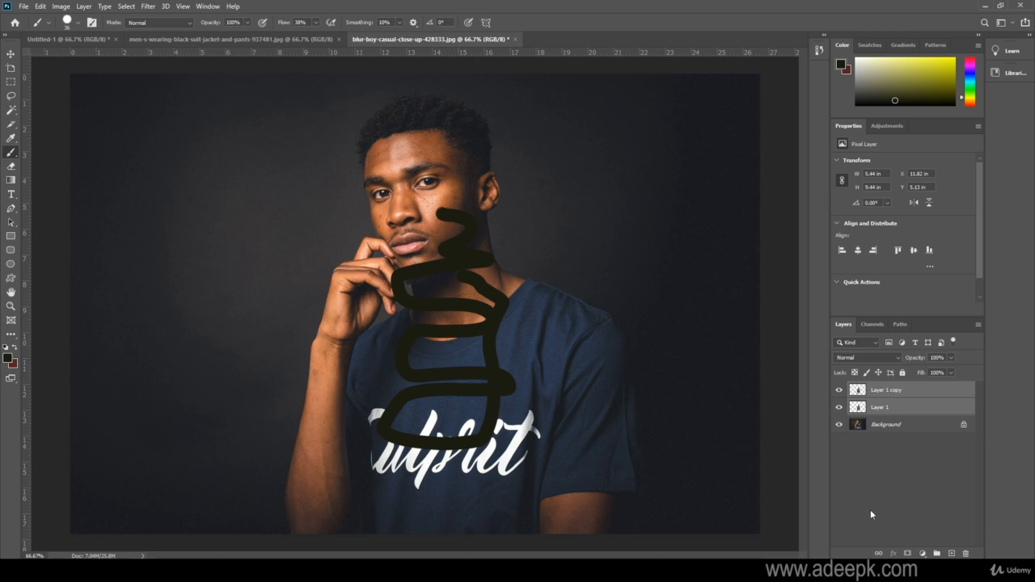
pyautogui.hotkey('ctrl', 'g')
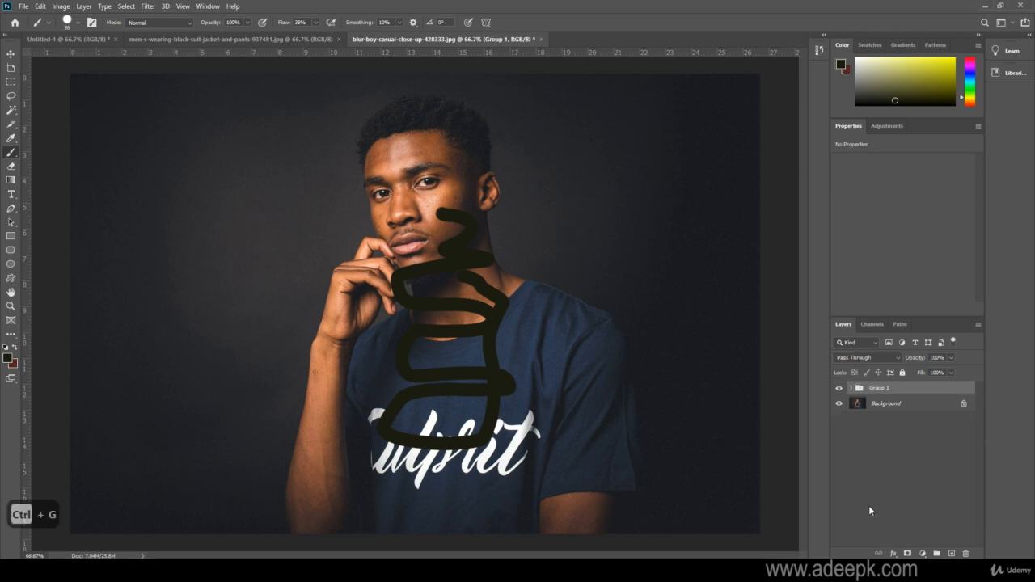
# Step: Expand the group and paint another dark freehand stroke across the shirt beside the lettering on Layer 1 copy
pyautogui.click(852, 392)
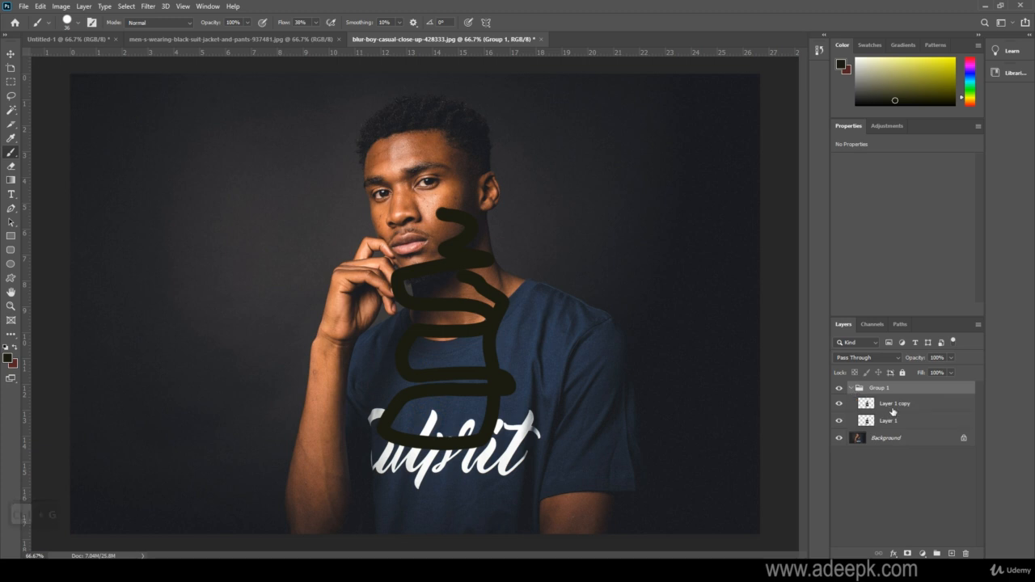
pyautogui.click(893, 403)
pyautogui.moveTo(556, 362)
pyautogui.mouseDown()
pyautogui.moveTo(542, 443)
pyautogui.moveTo(582, 435)
pyautogui.moveTo(599, 365)
pyautogui.mouseUp()
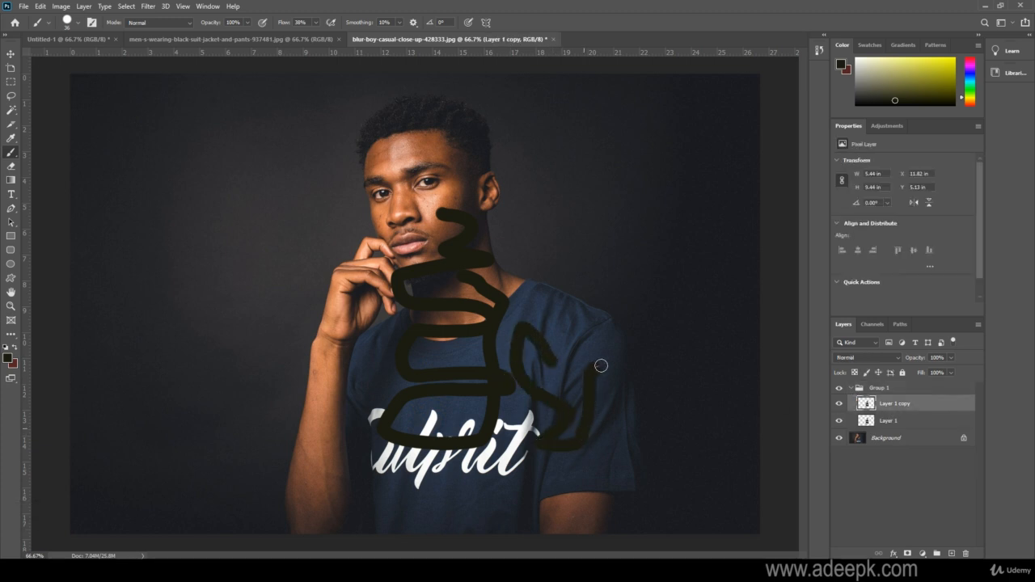
# Step: Collapse Group 1, hide and show the whole group once, and expand it again
pyautogui.click(852, 390)
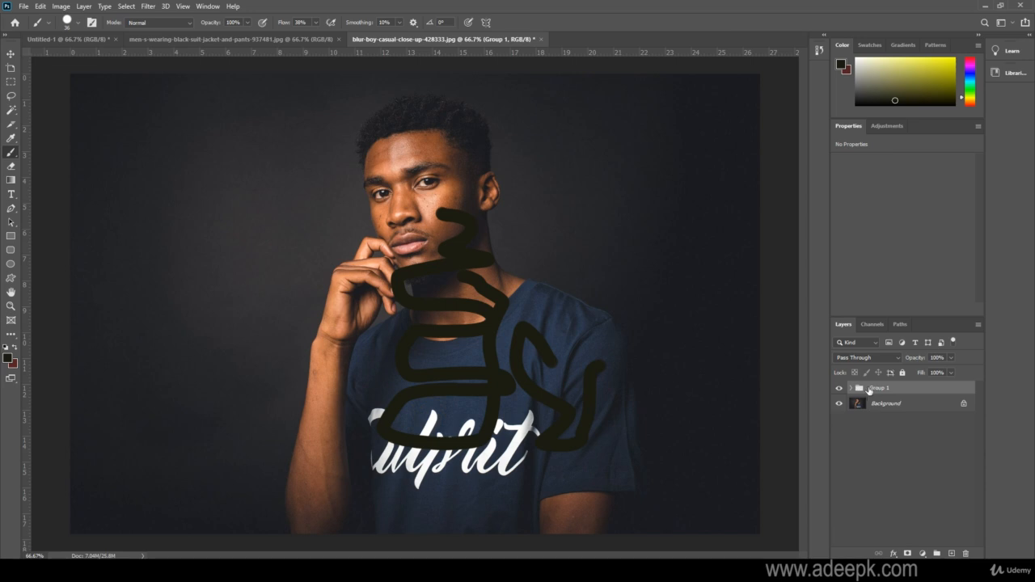
pyautogui.click(839, 389)
pyautogui.click(840, 389)
pyautogui.click(851, 389)
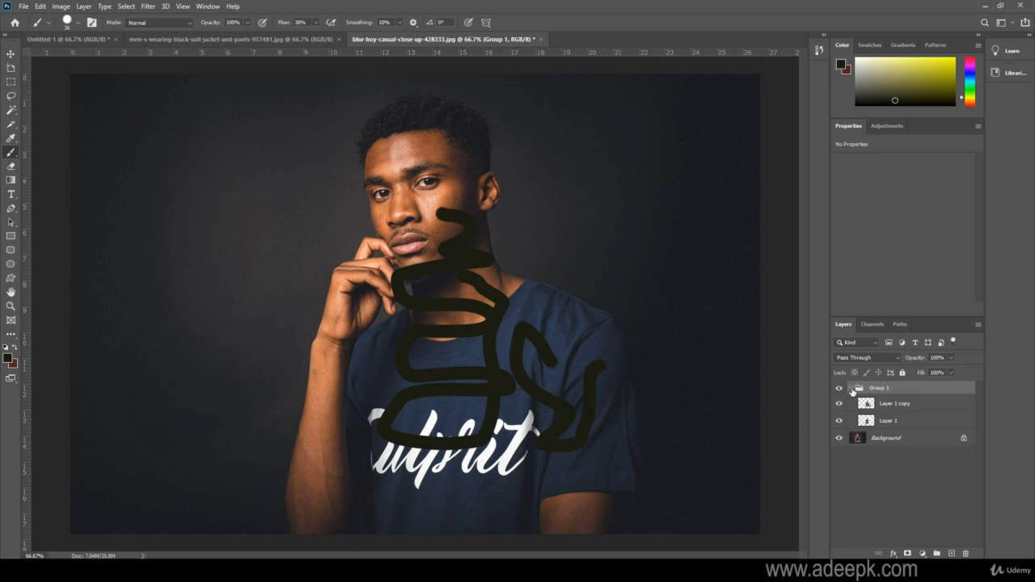
# Step: Rename the Layer 1 copy layer inside Group 1 as "my layer"
pyautogui.click(891, 408)
pyautogui.doubleClick(899, 405)
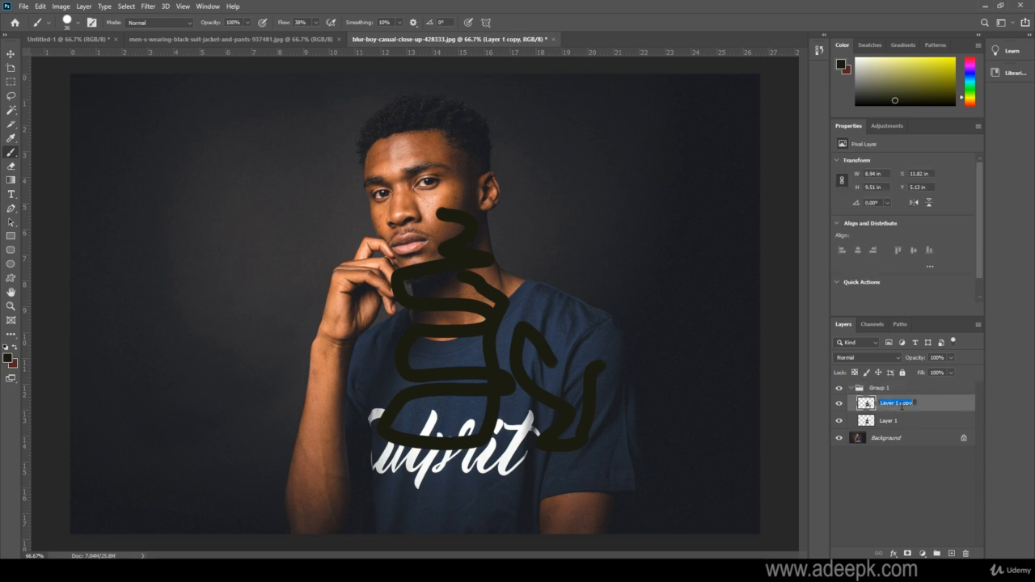
pyautogui.write('my')
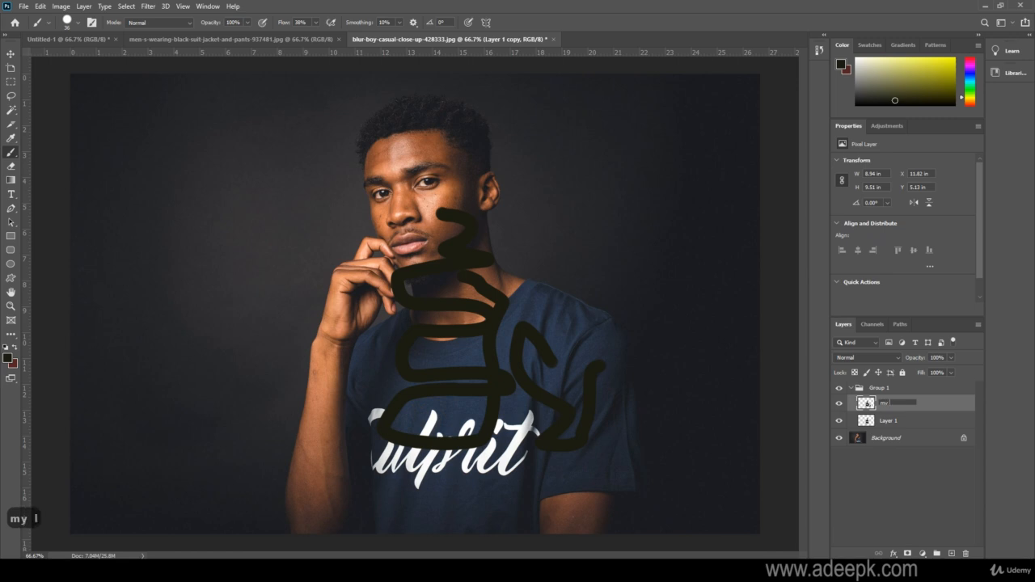
pyautogui.write(' layer')
pyautogui.press('Return')
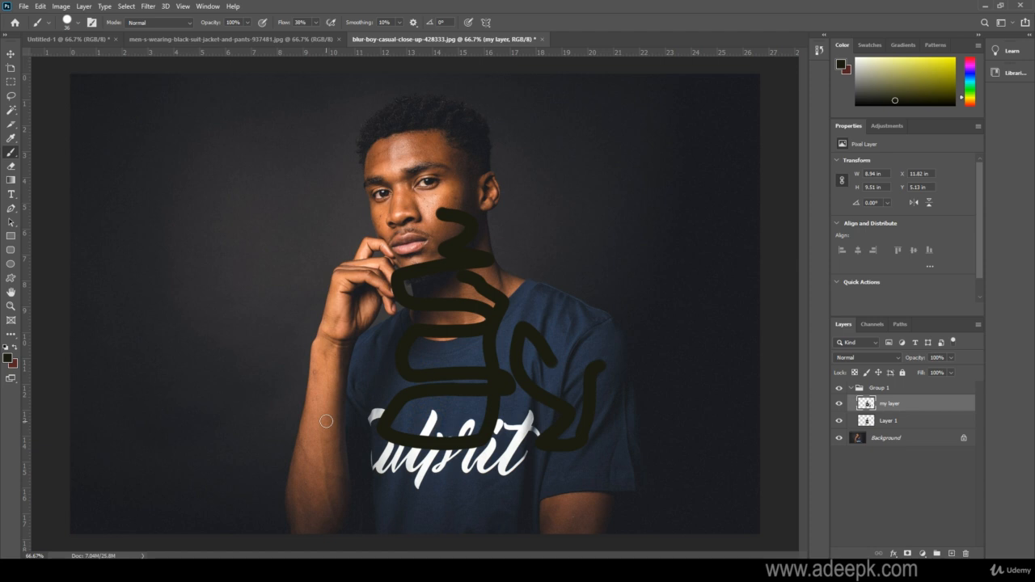
# Step: Zoom the portrait in to 200% and back out to 66.7%
pyautogui.hotkey('ctrl', '=')
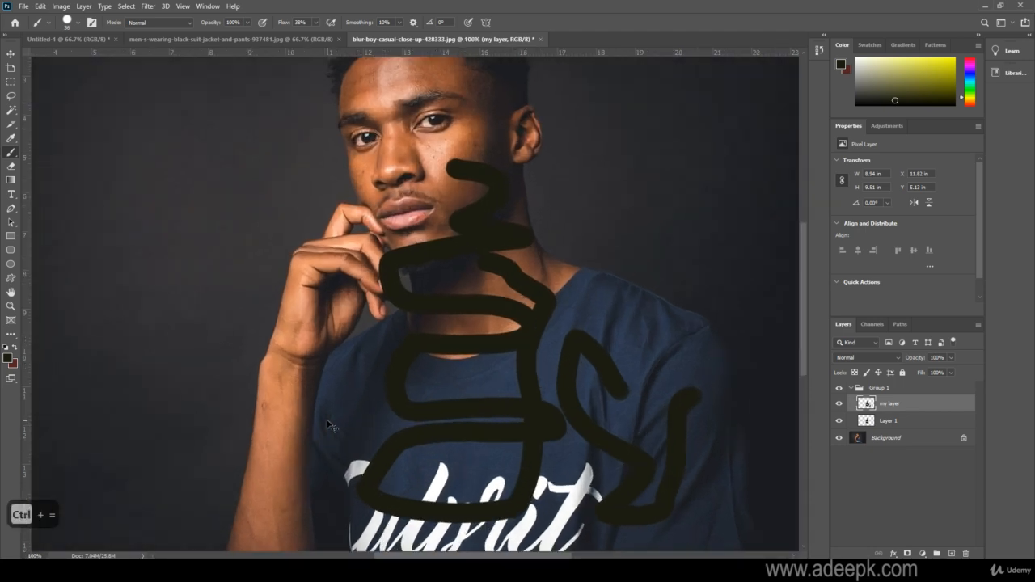
pyautogui.hotkey('ctrl', '=')
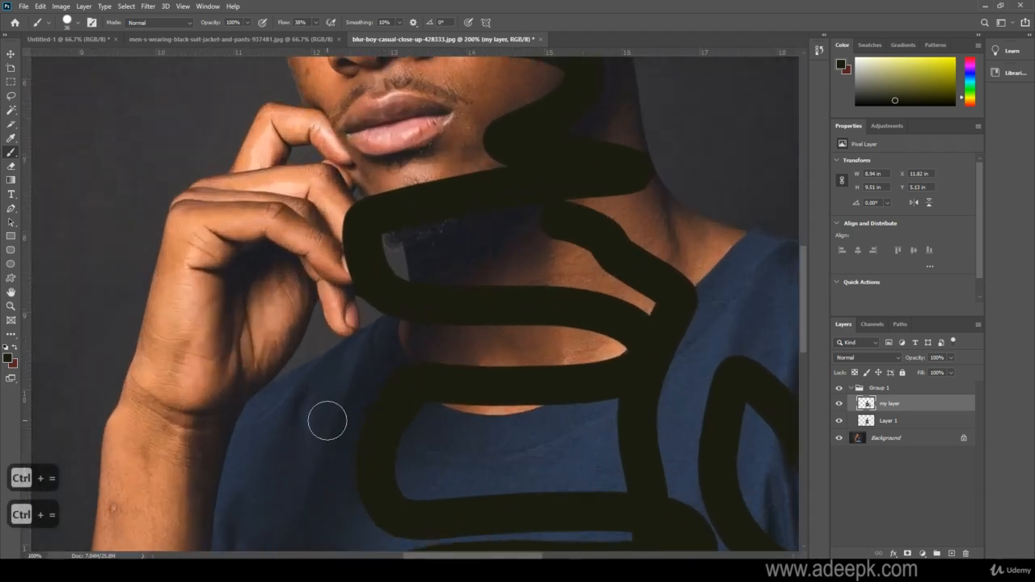
pyautogui.hotkey('ctrl', '-')
pyautogui.hotkey('ctrl', '-')
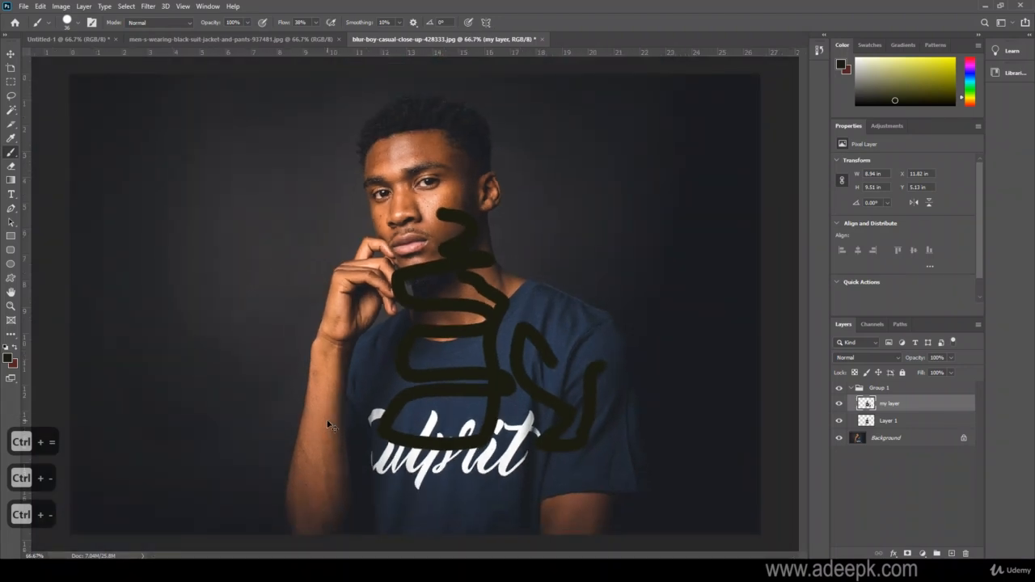
# Step: Inspect the portrait at 200% by panning around the face, hand and painted strokes, and return to the full view at 66.7%
pyautogui.press('space')
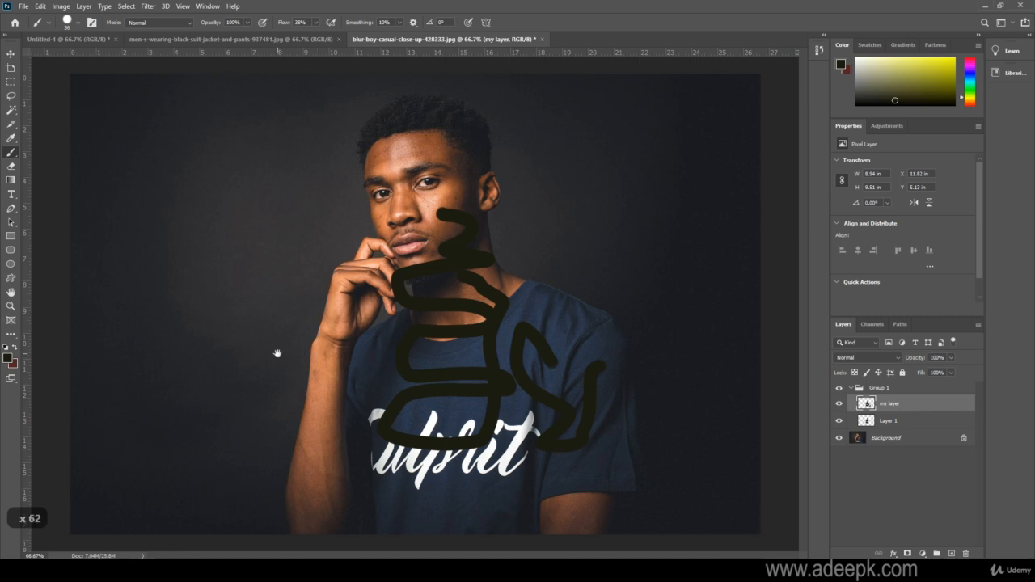
pyautogui.hotkey('ctrl', '=')
pyautogui.hotkey('ctrl', '=')
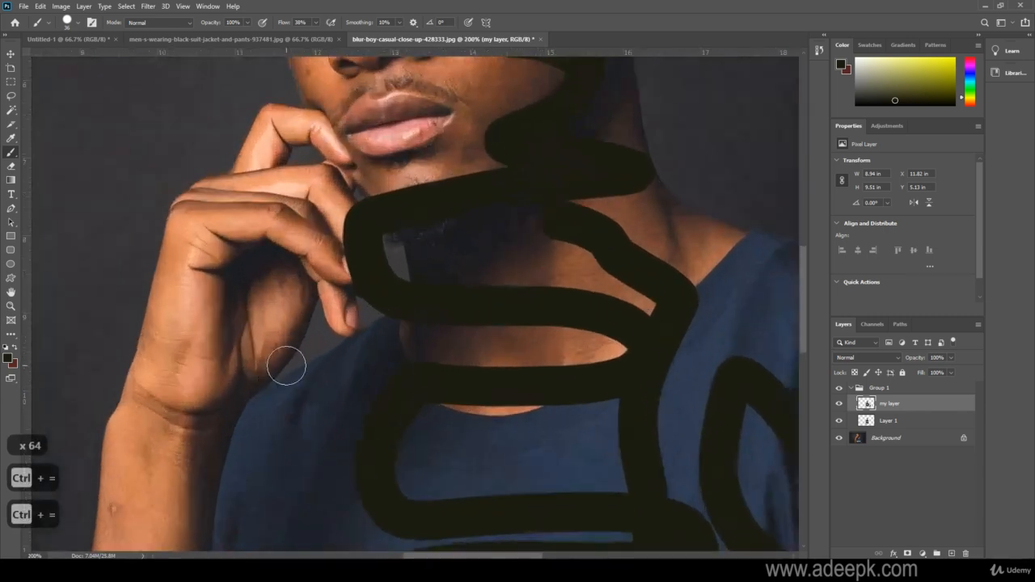
pyautogui.press('space')
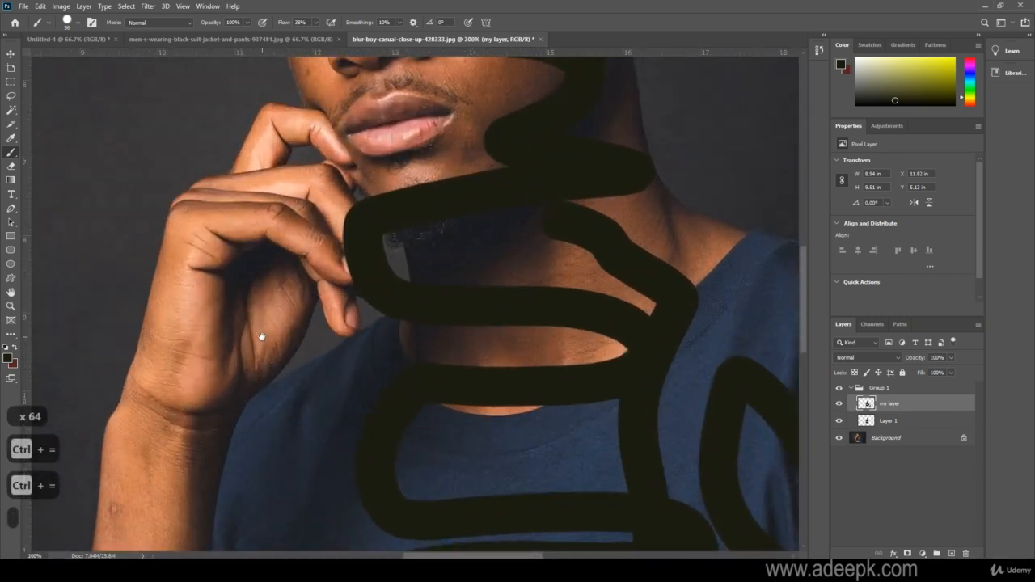
pyautogui.moveTo(261, 342); pyautogui.dragTo(257, 427)
pyautogui.moveTo(307, 250); pyautogui.dragTo(476, 415)
pyautogui.moveTo(542, 306); pyautogui.dragTo(288, 250)
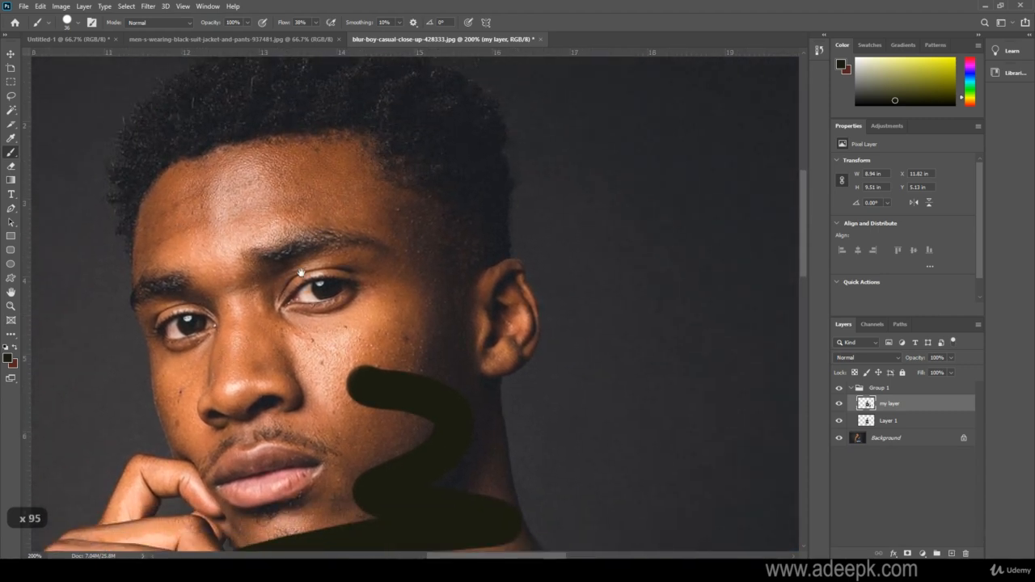
pyautogui.moveTo(325, 340)
pyautogui.mouseDown()
pyautogui.moveTo(347, 244)
pyautogui.moveTo(508, 129)
pyautogui.mouseUp()
pyautogui.moveTo(419, 309); pyautogui.dragTo(451, 205)
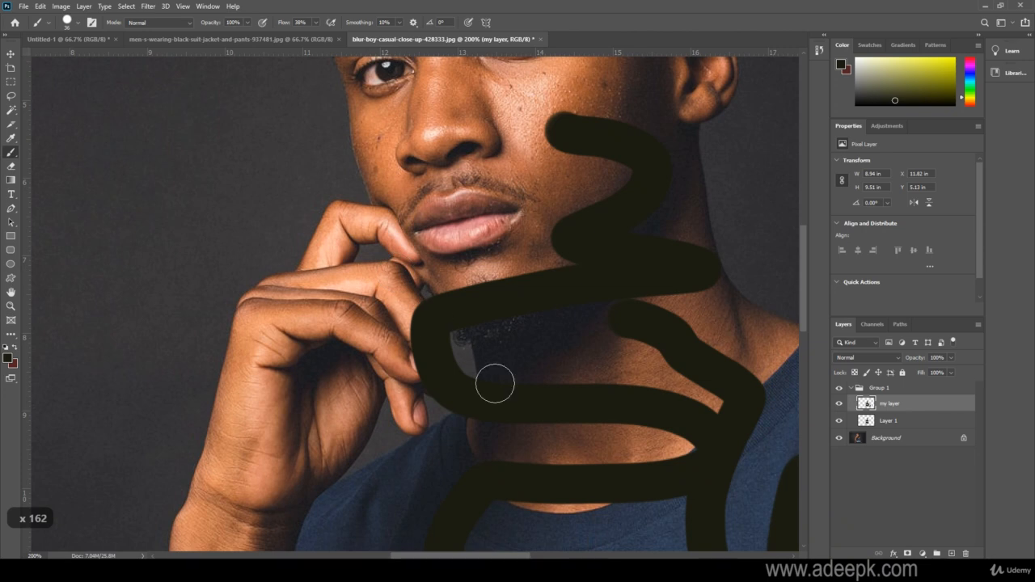
pyautogui.hotkey('ctrl', '-')
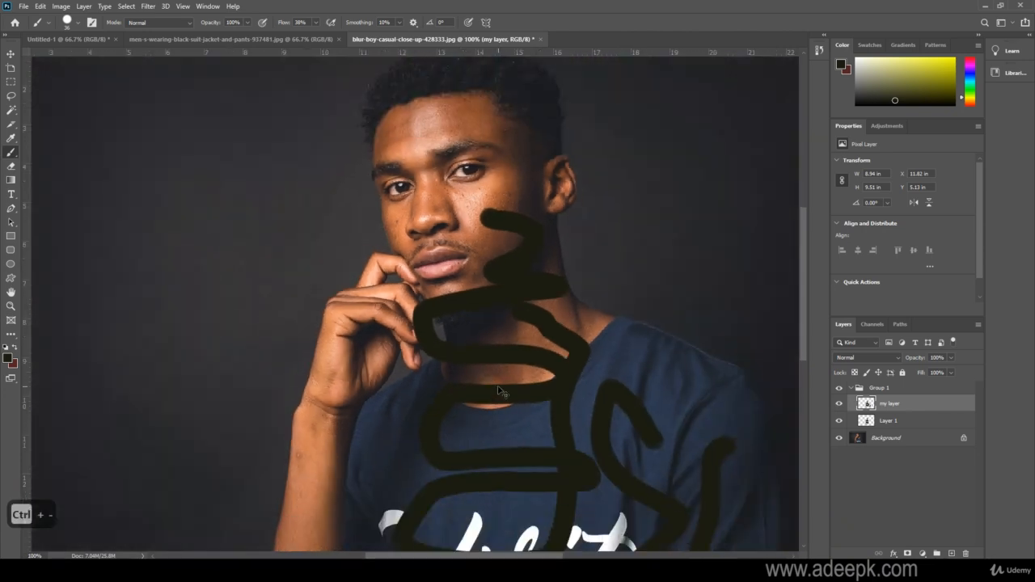
pyautogui.hotkey('ctrl', '-')
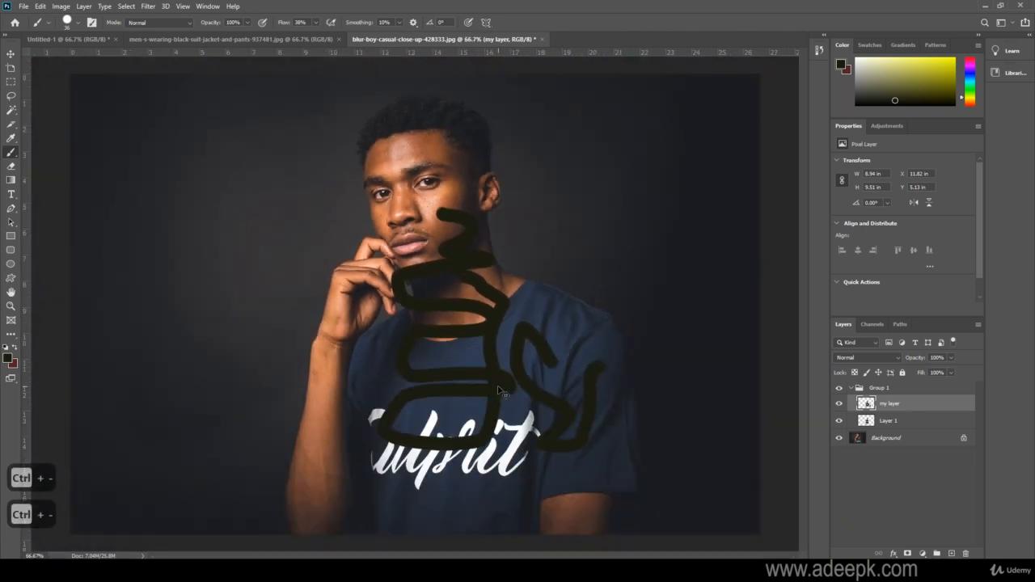